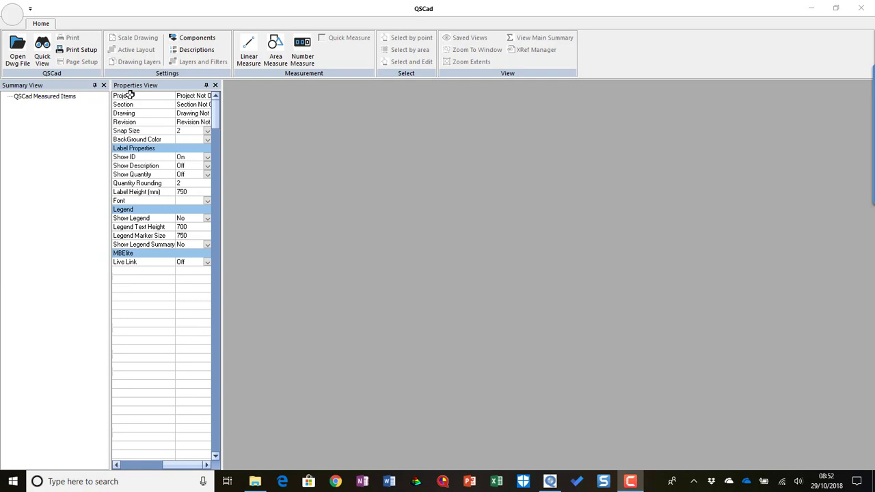
Step: Start a new drawing in the External Works section of the Cedar Court - Phase 1 project under QSCadv4 Videos
left_click(17, 47)
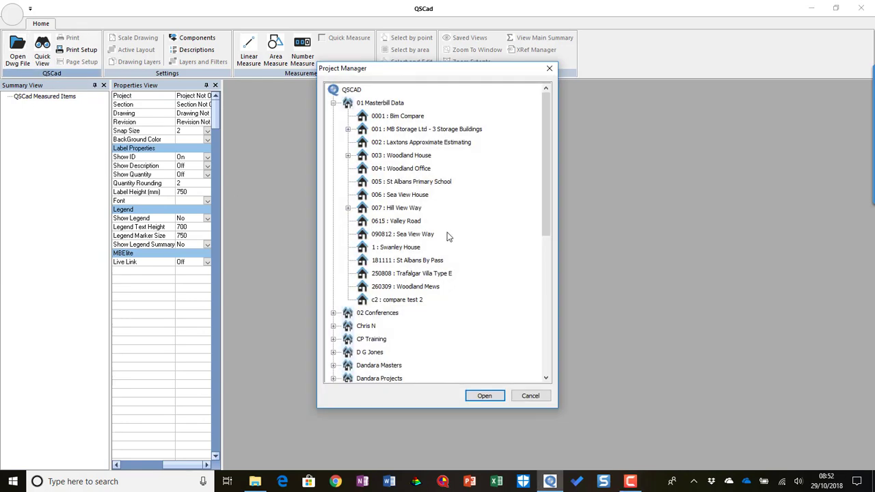
left_click(333, 104)
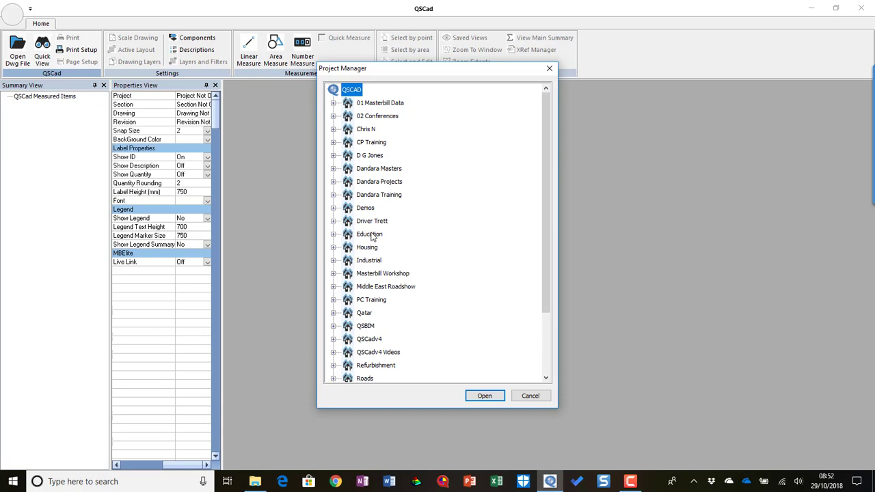
scroll(373, 237, "down", 2)
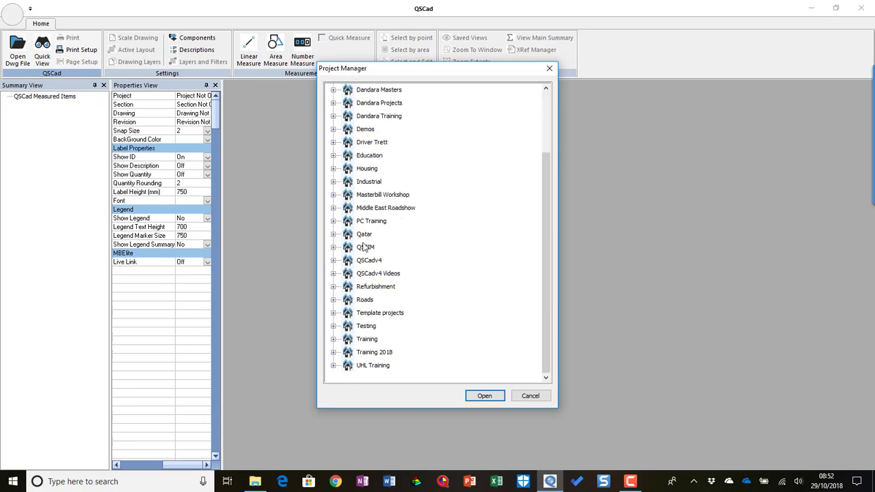
left_click(333, 274)
left_click(349, 287)
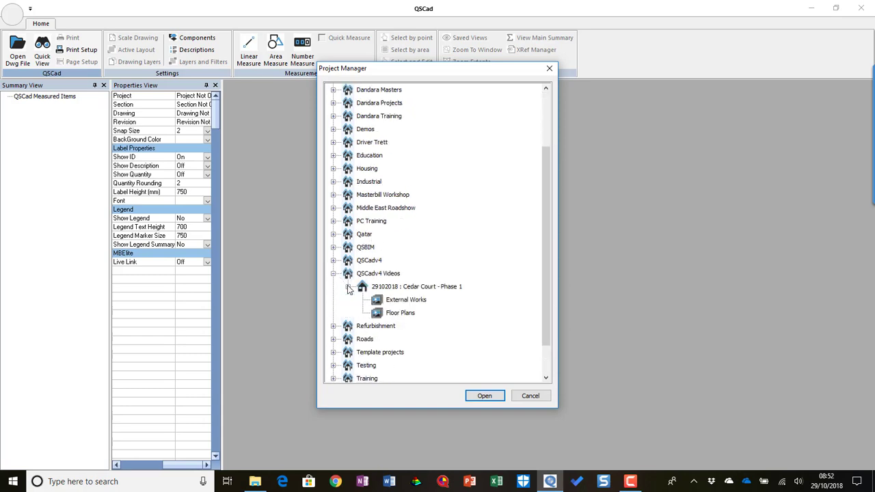
left_click(411, 303)
right_click(415, 301)
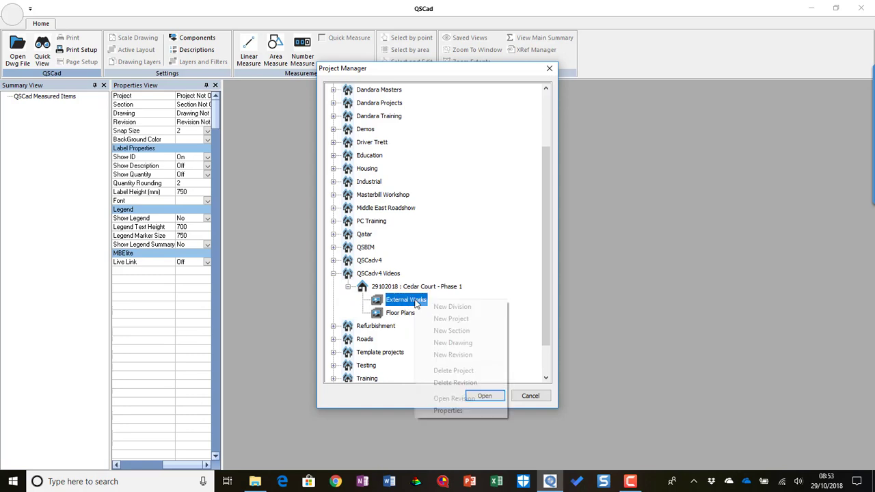
left_click(457, 343)
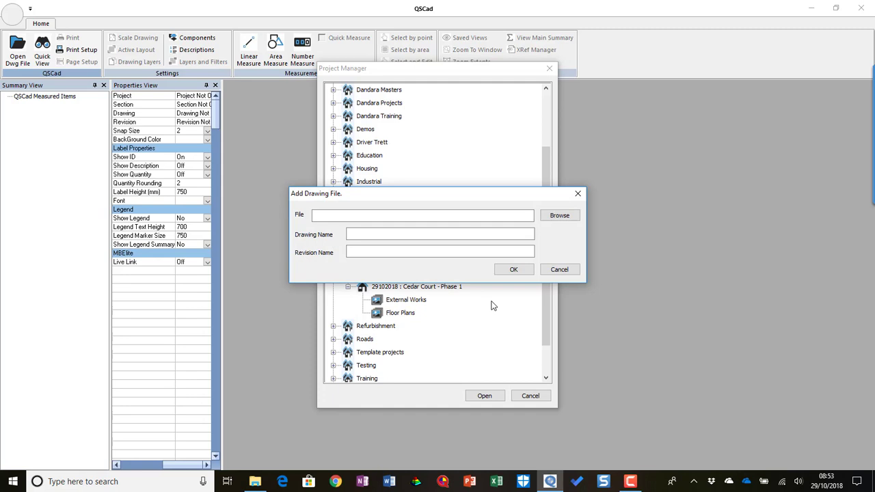
Step: Choose 06d siteplan - training.dwg from Documents > QSCad Data > Drawings > Sample as the drawing file
left_click(559, 217)
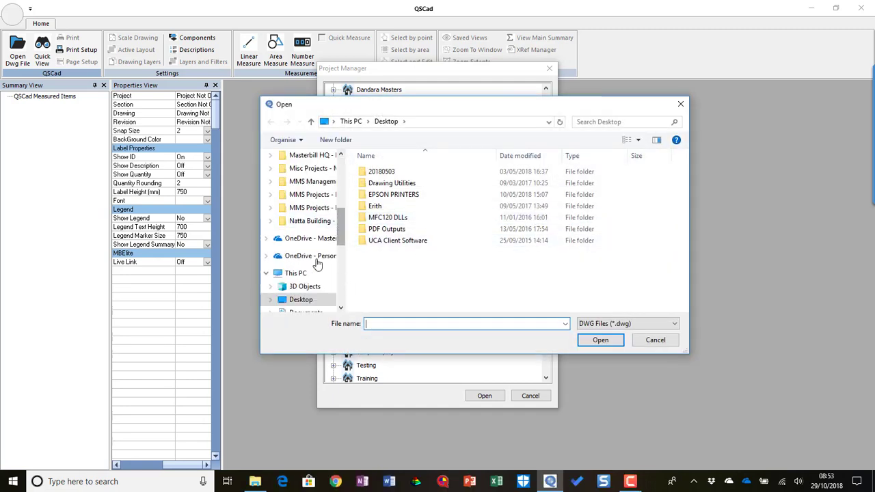
scroll(322, 267, "down", 4)
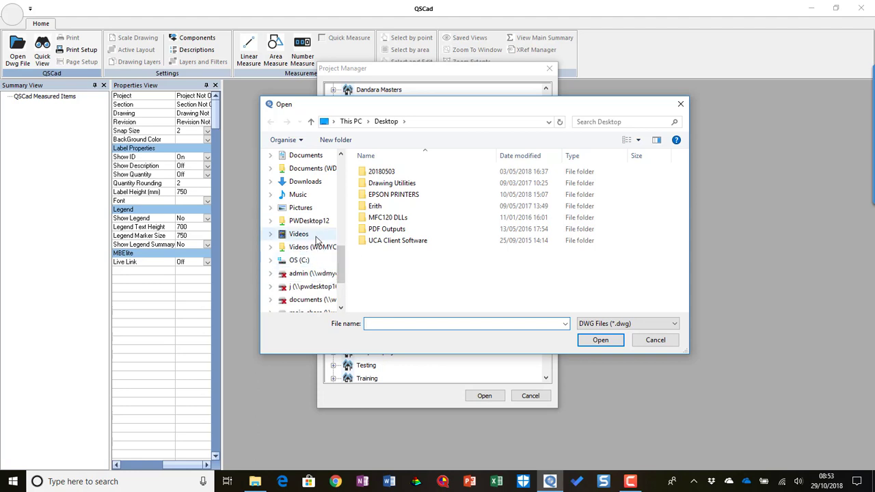
left_click(304, 156)
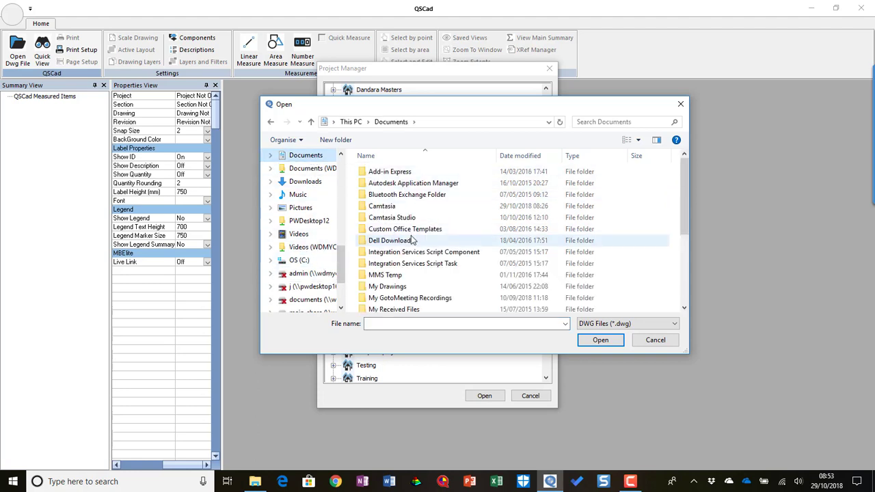
scroll(410, 243, "down", 4)
left_click(397, 262)
double_click(396, 263)
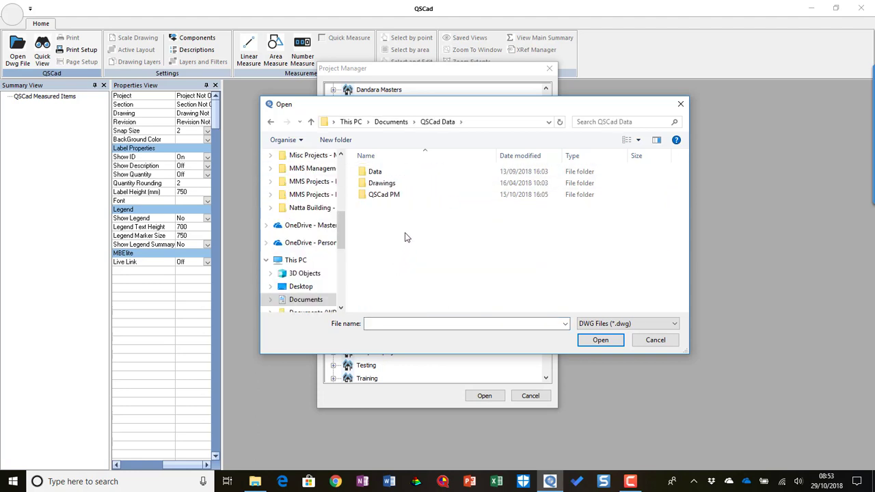
double_click(396, 182)
scroll(420, 227, "down", 4)
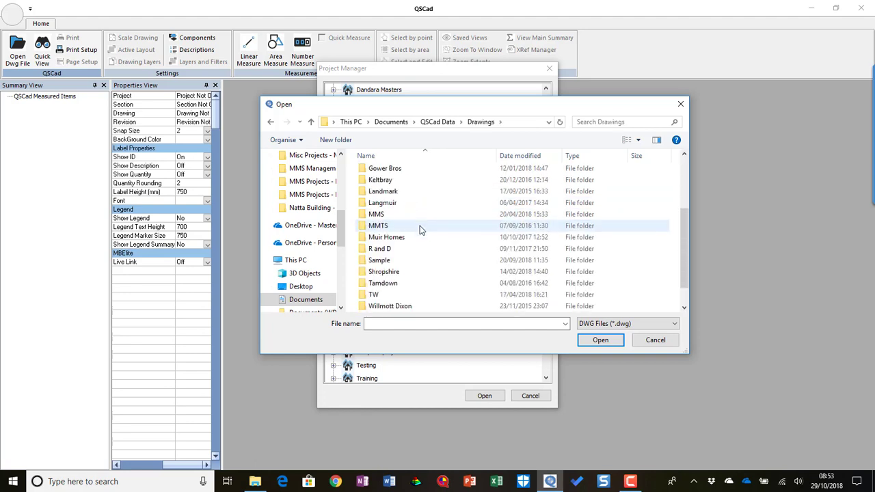
left_click(394, 238)
double_click(394, 237)
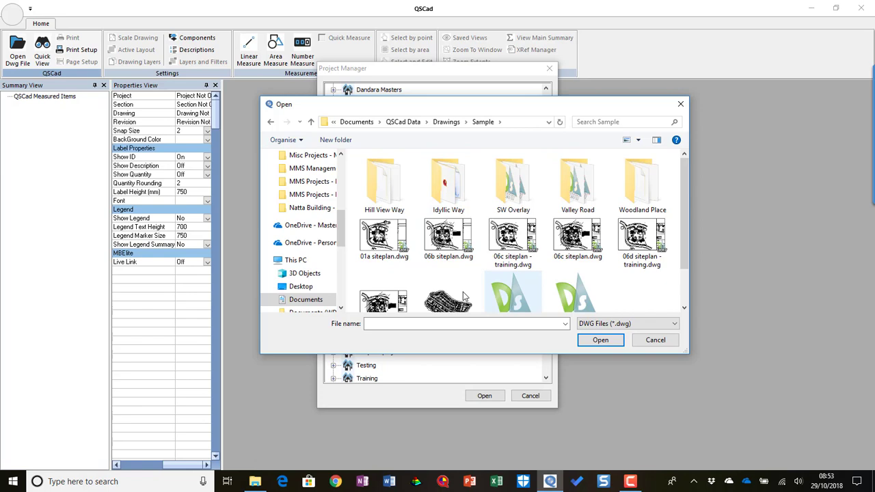
scroll(397, 289, "down", 1)
double_click(635, 198)
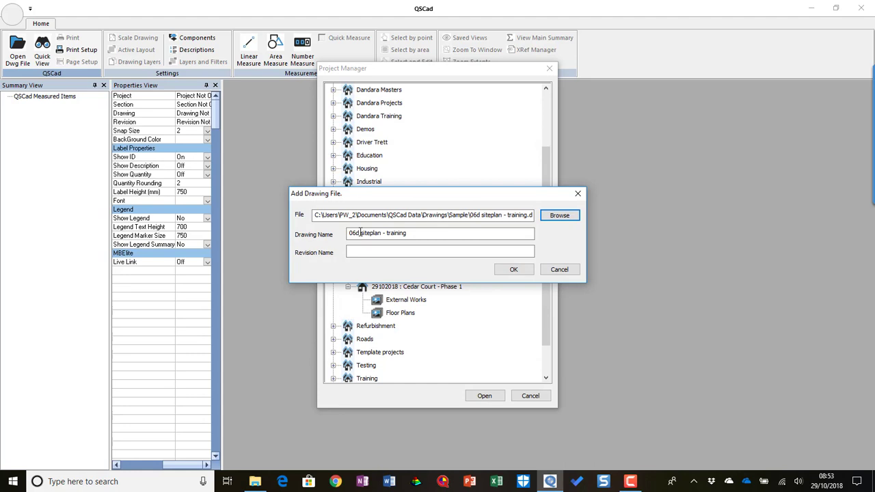
Step: Name the drawing "06 siteplan - training" with revision "Rev D - Tender" and add it to the section
left_click(360, 232)
key("BackSpace")
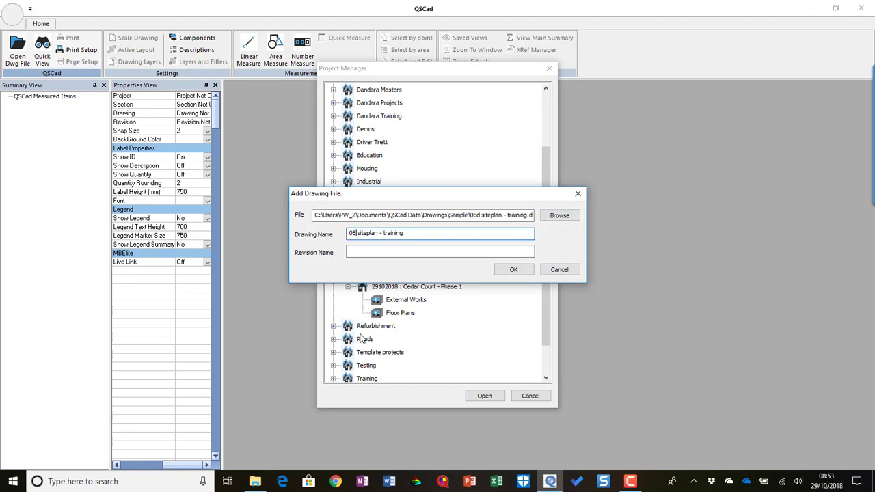
left_click(356, 252)
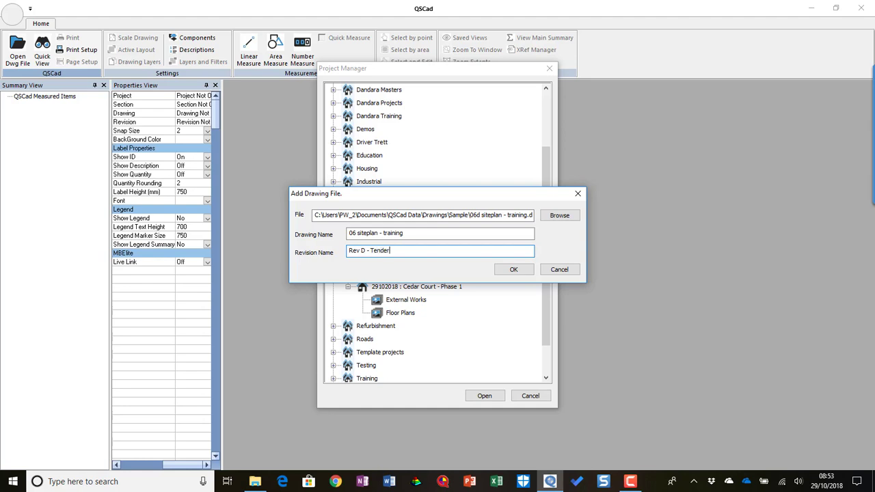
left_click(509, 271)
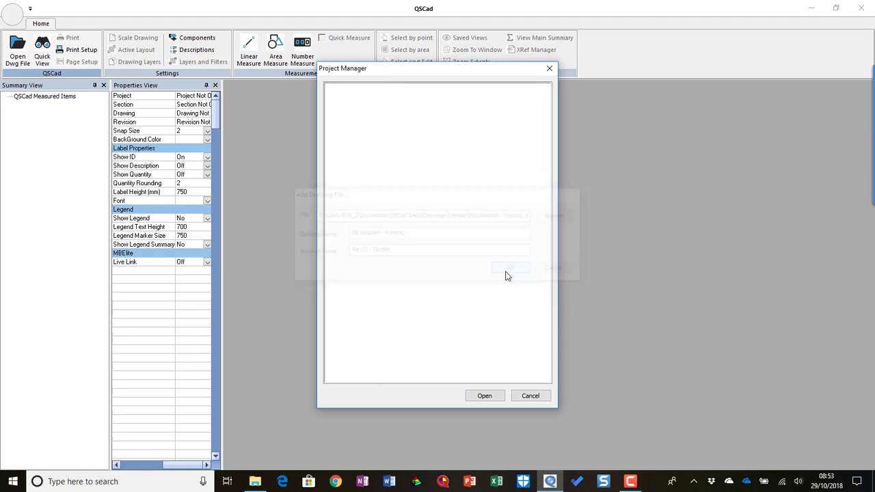
Step: Open the Rev D - Tender revision of the 06 siteplan - training drawing in External Works
scroll(411, 290, "down", 3)
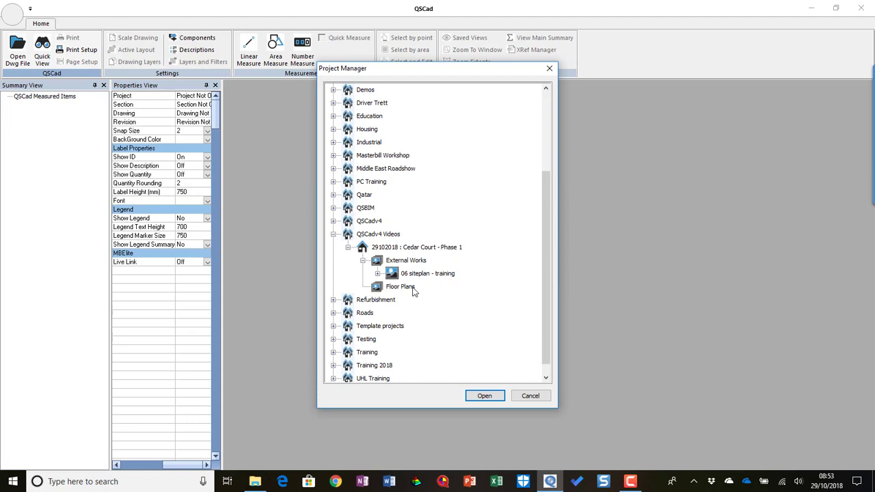
left_click(378, 274)
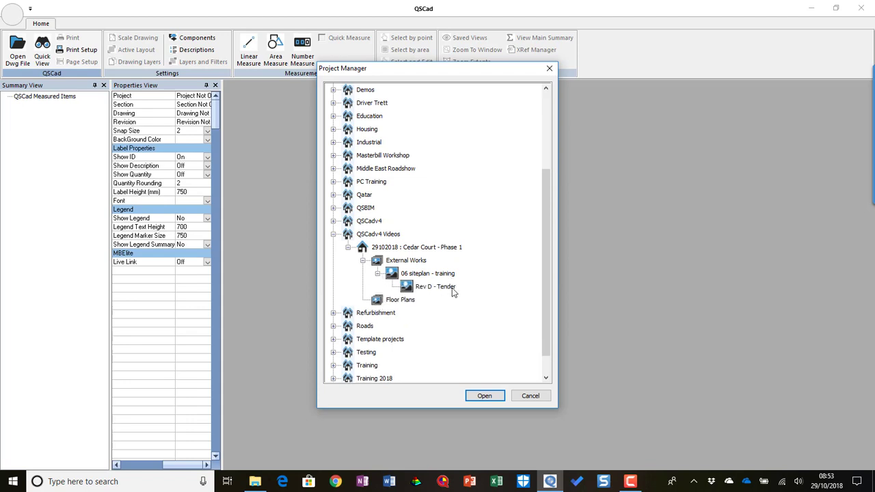
left_click(440, 288)
double_click(440, 289)
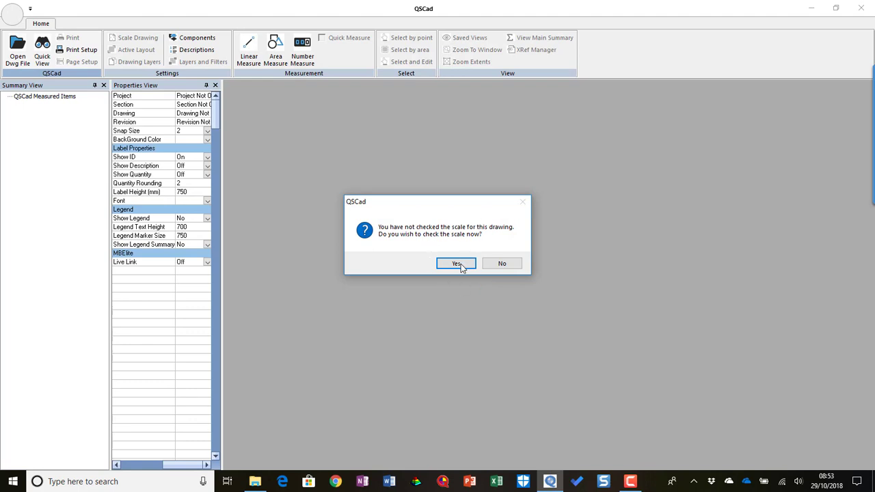
Step: Agree to check the drawing scale, find a dimension in the drawing to compare lengths, and accept the scale
left_click(456, 265)
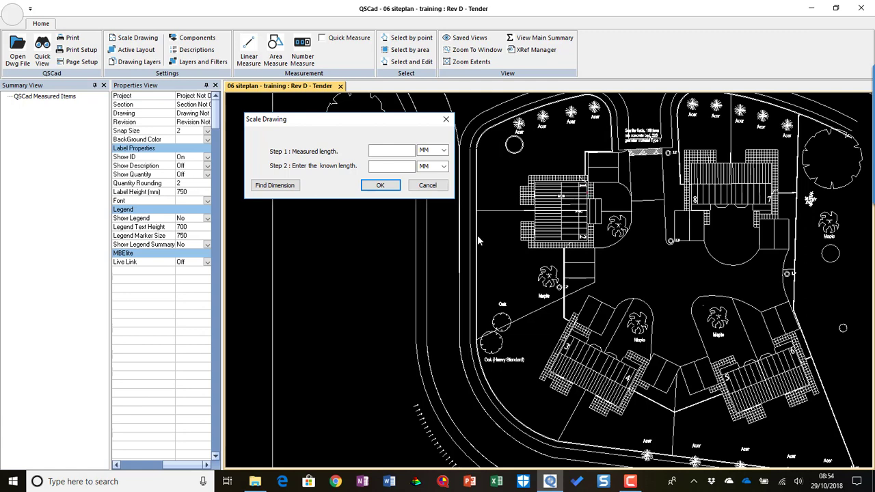
left_click(275, 185)
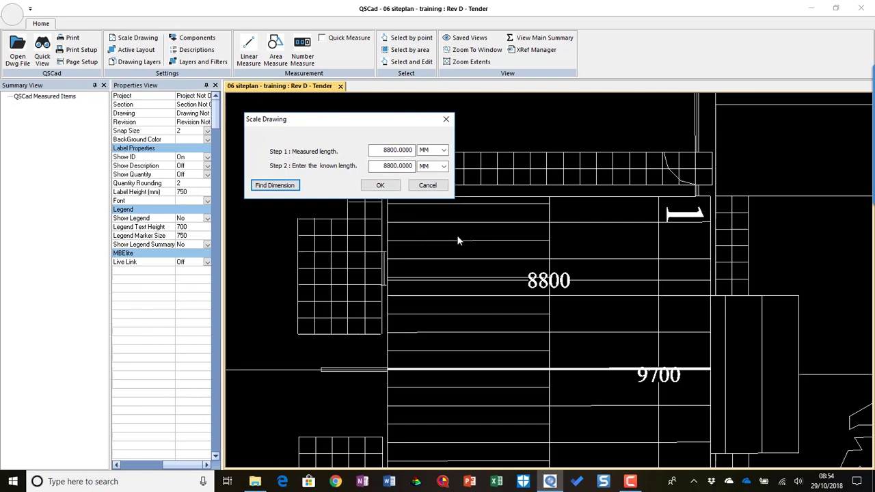
left_click(381, 186)
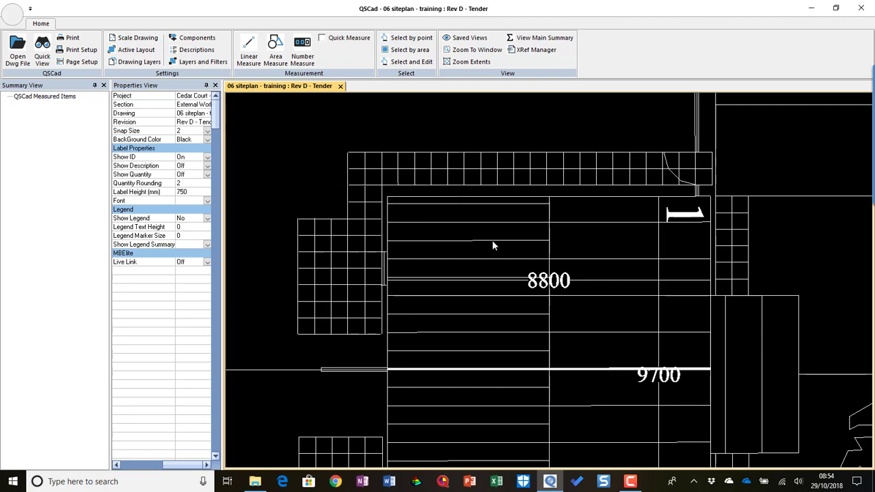
scroll(494, 244, "down", 3)
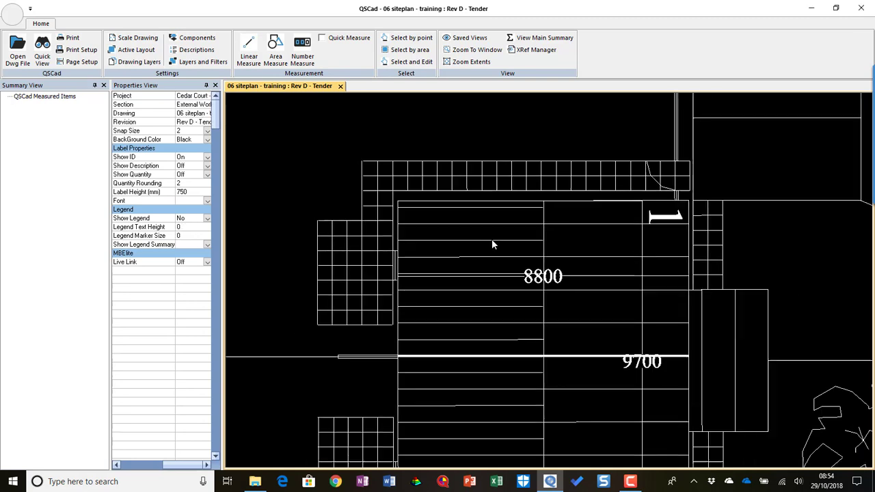
scroll(535, 253, "down", 1)
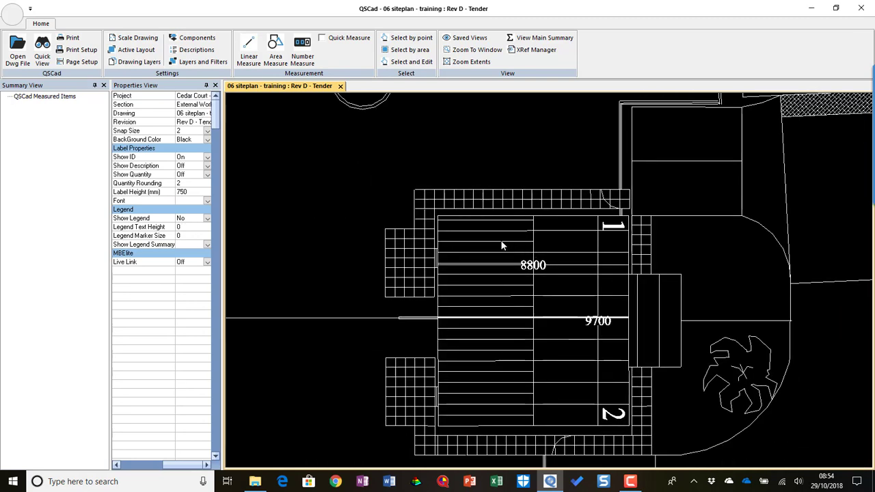
middle_click_drag(502, 244, 427, 245)
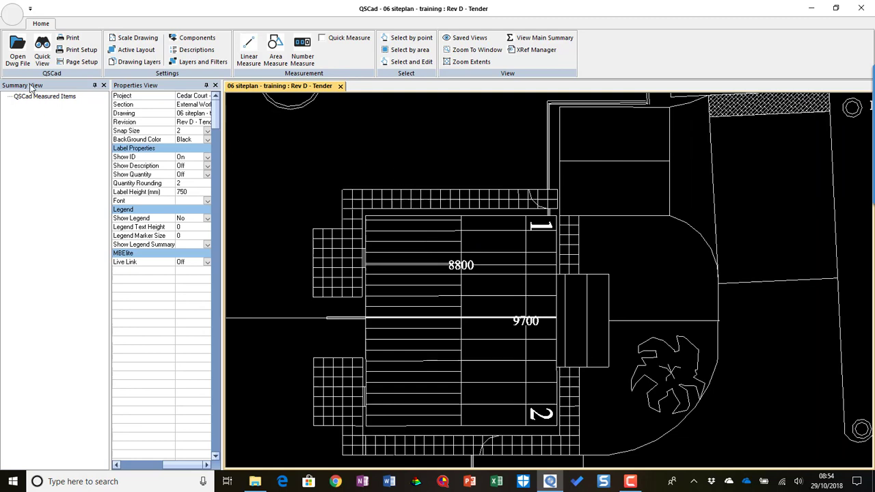
Step: Start another new drawing in the External Works section of Cedar Court - Phase 1 under QSCadv4 Videos
left_click(17, 51)
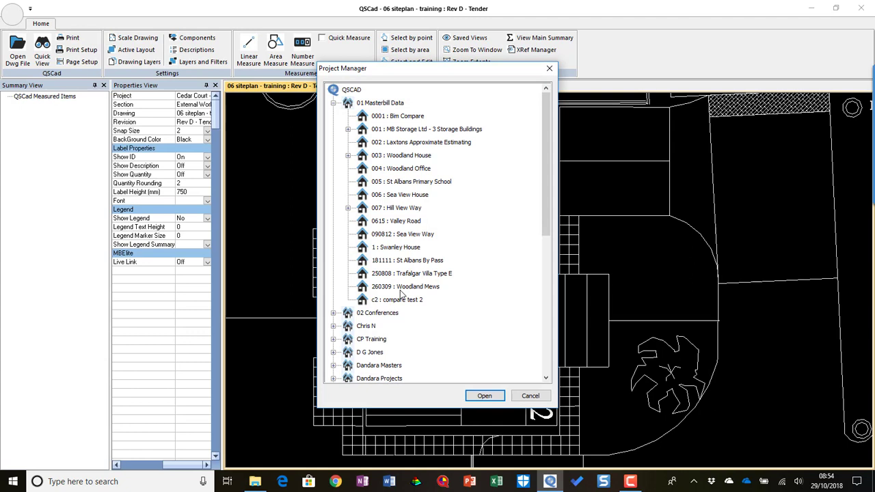
left_click(333, 102)
scroll(352, 226, "down", 2)
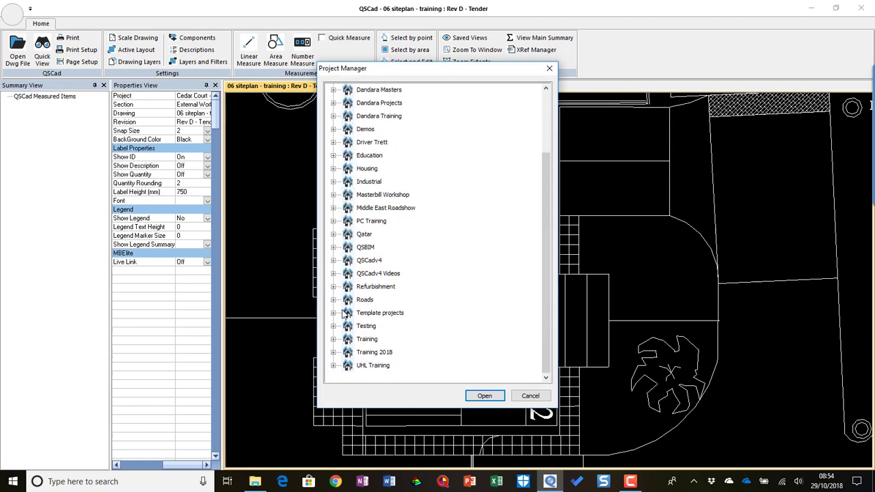
left_click(333, 273)
left_click(349, 288)
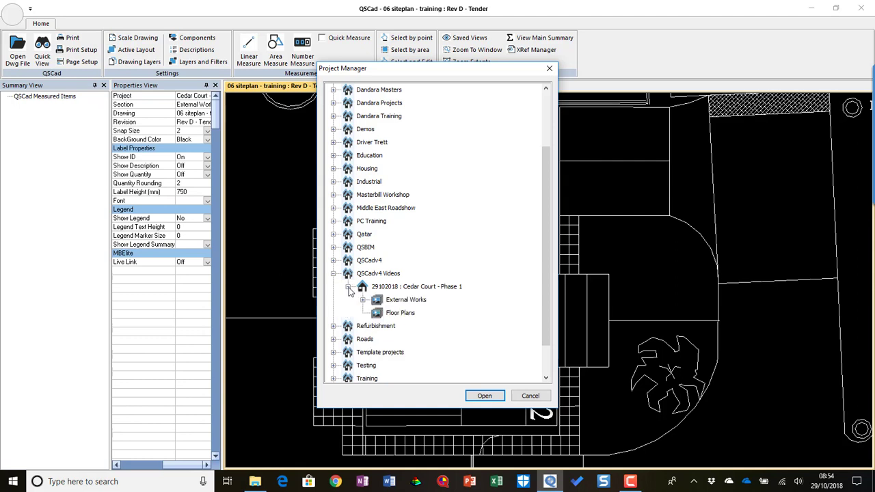
left_click(363, 300)
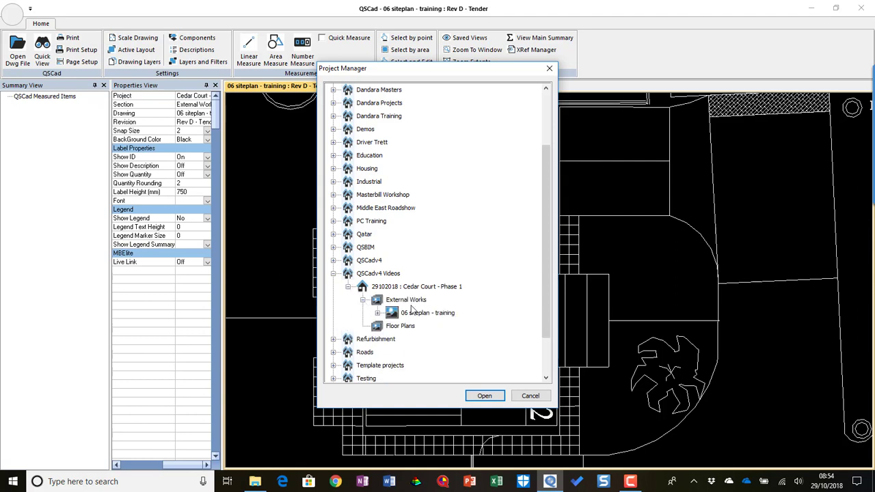
left_click(377, 313)
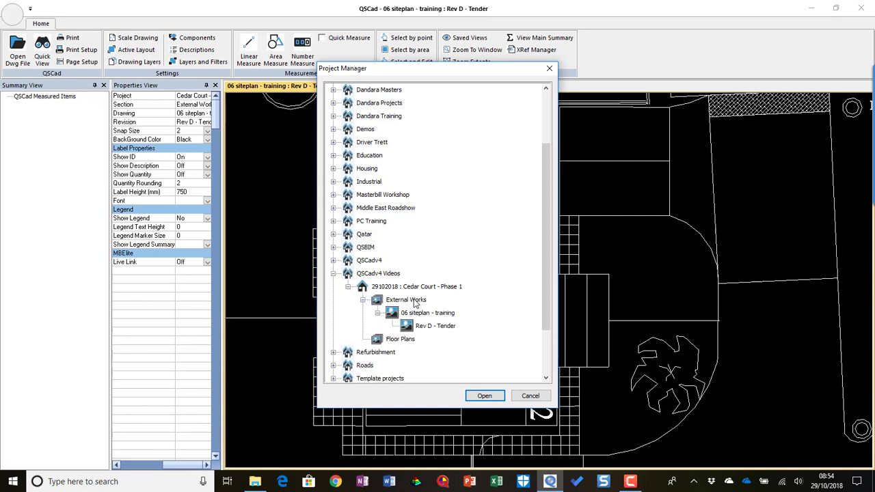
double_click(415, 302)
right_click(416, 301)
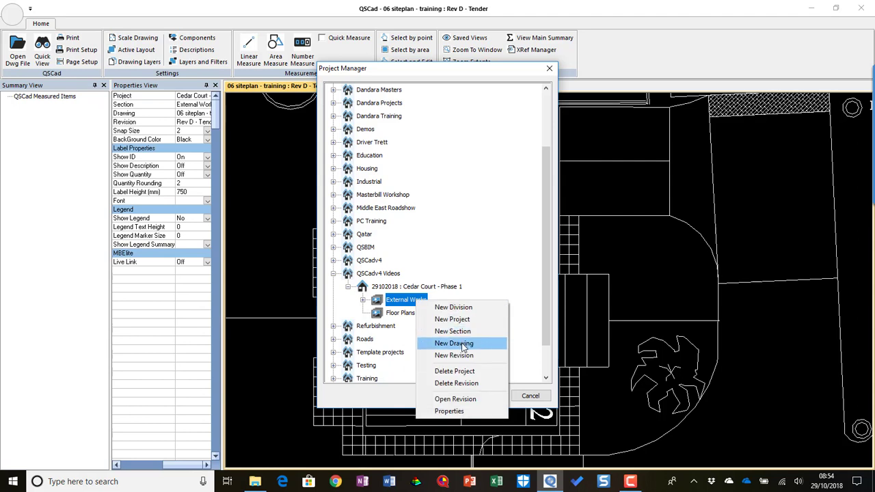
left_click(453, 344)
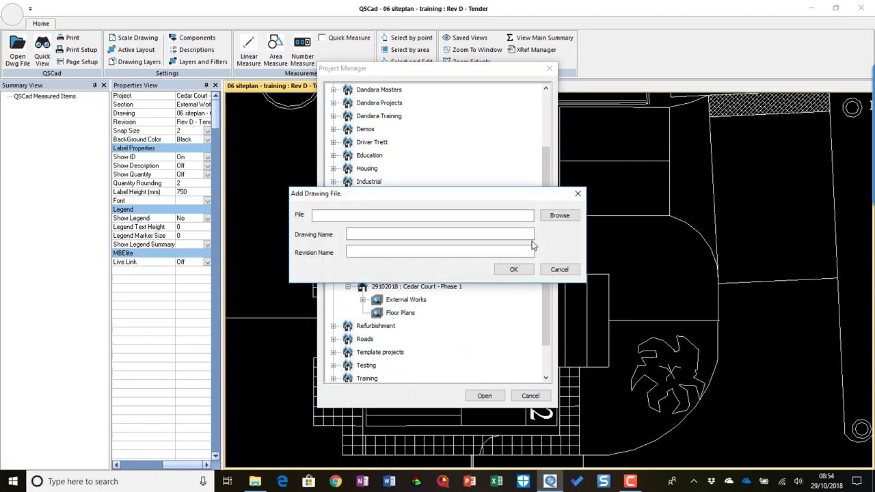
Step: Choose the PDF file 353-02-100-P3-Site Layout Plan111017.pdf from the Sample folder and add it as a drawing with revision "Rev A - Tender"
left_click(554, 216)
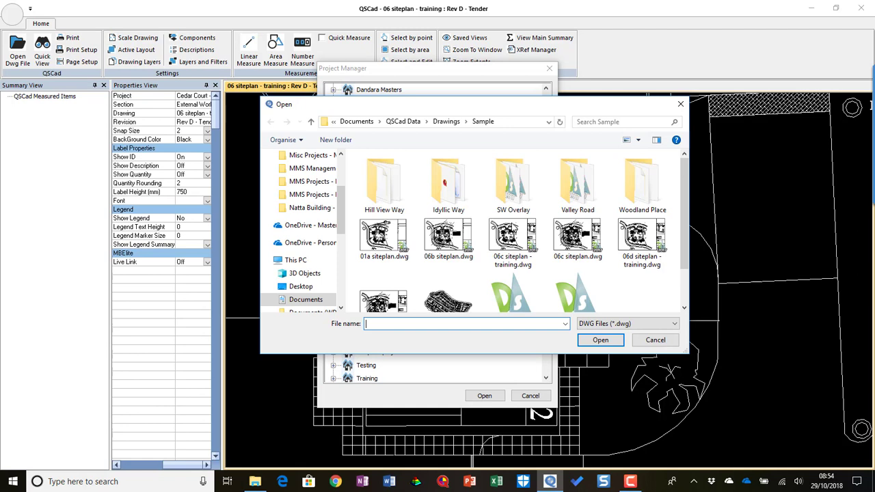
left_click(613, 324)
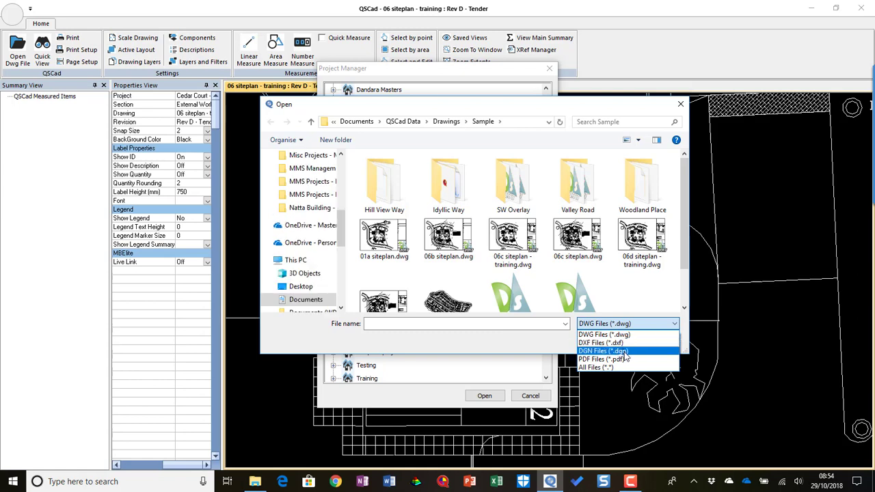
left_click(621, 361)
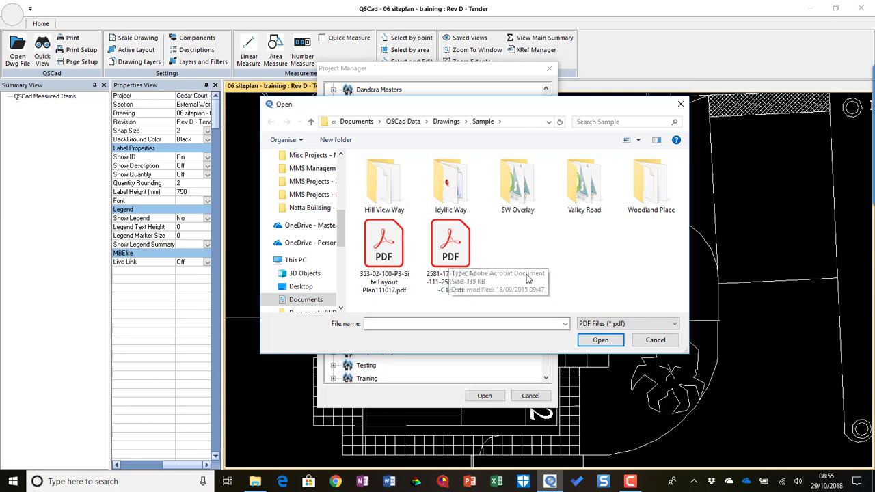
double_click(386, 257)
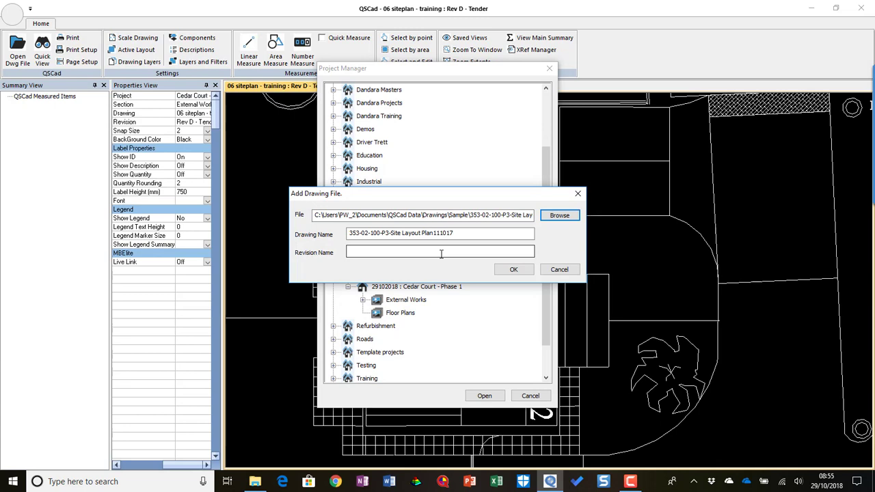
left_click(383, 253)
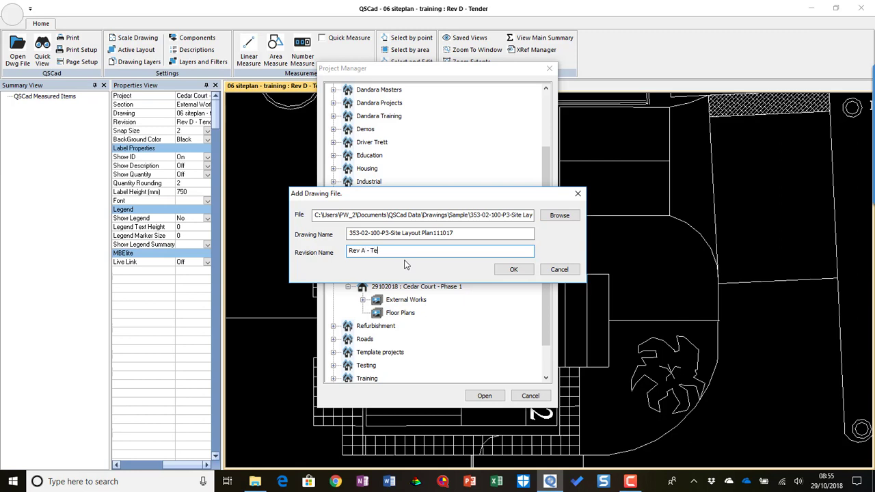
left_click(526, 270)
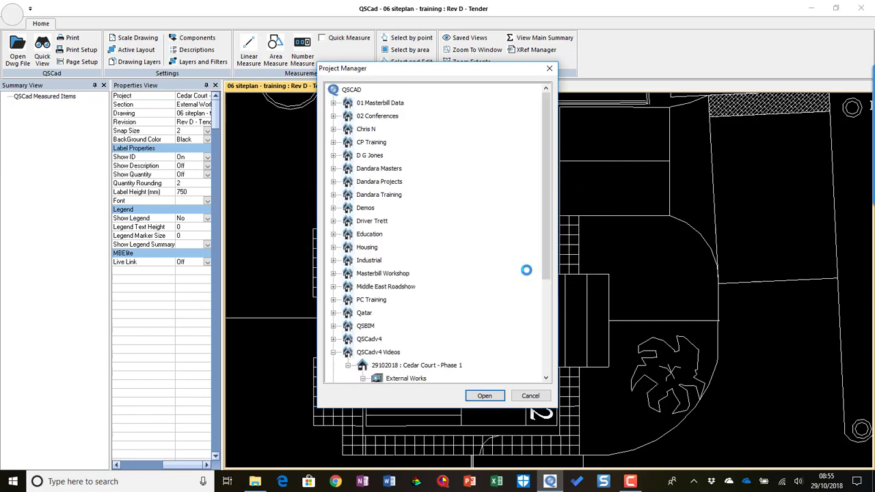
Step: Open the Rev A - Tender revision of the 353-02-100-P3-Site Layout Plan111017 drawing in External Works
scroll(499, 303, "down", 3)
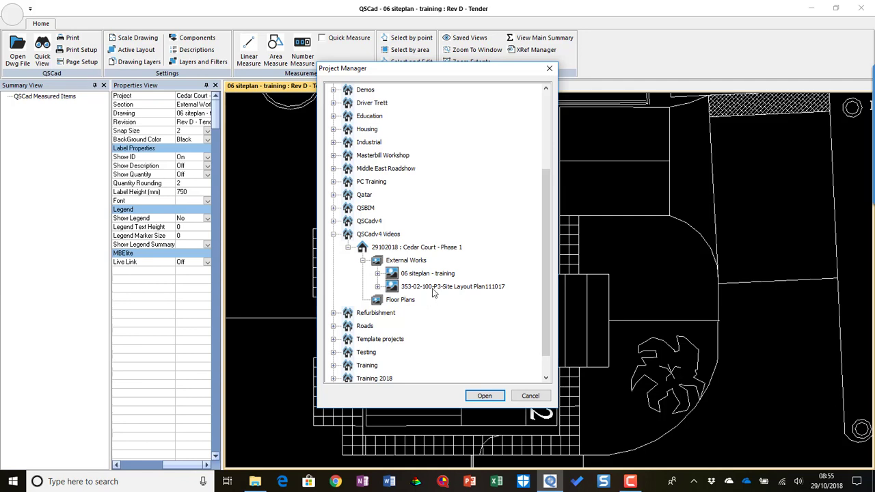
left_click(377, 286)
left_click(439, 302)
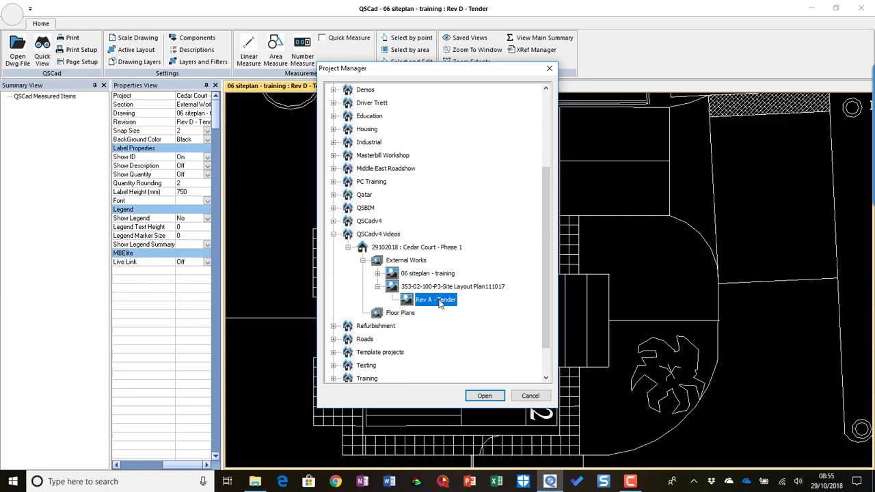
left_click(485, 397)
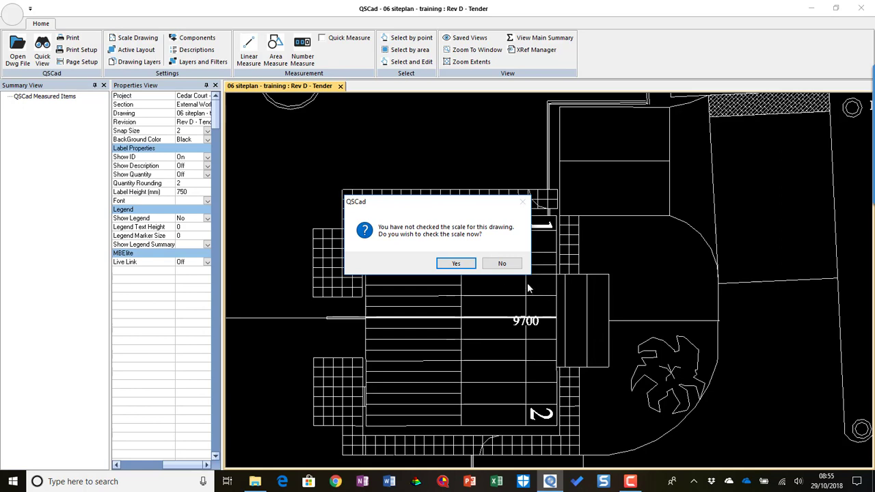
Step: Agree to check the drawing scale and measure along the road from the 30.00 chainage mark to the 20.00 mark near the CHAD house
left_click(457, 264)
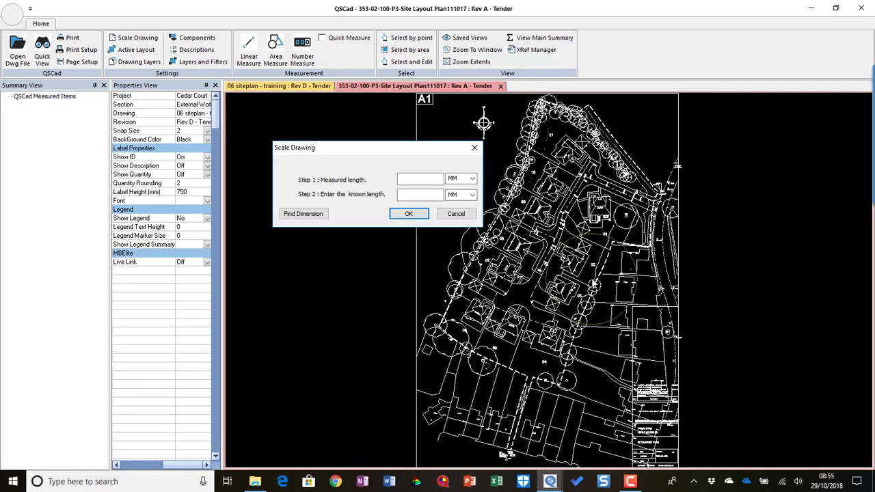
scroll(560, 193, "up", 2)
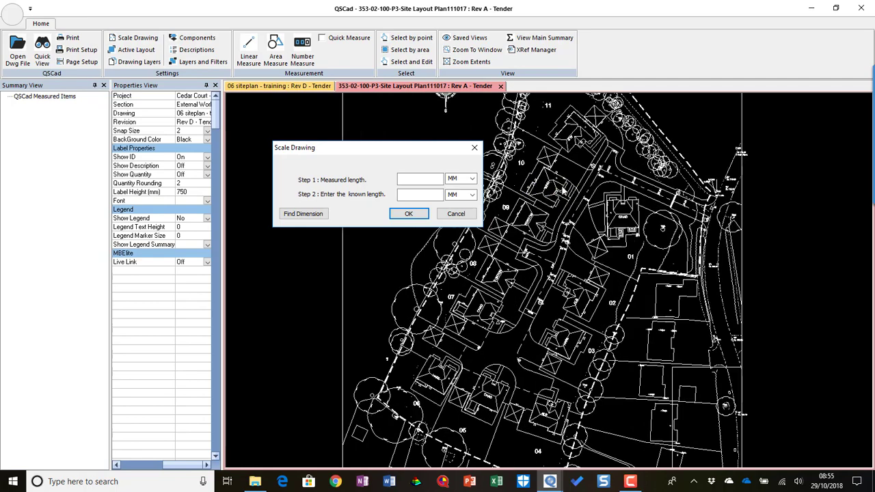
scroll(584, 169, "up", 5)
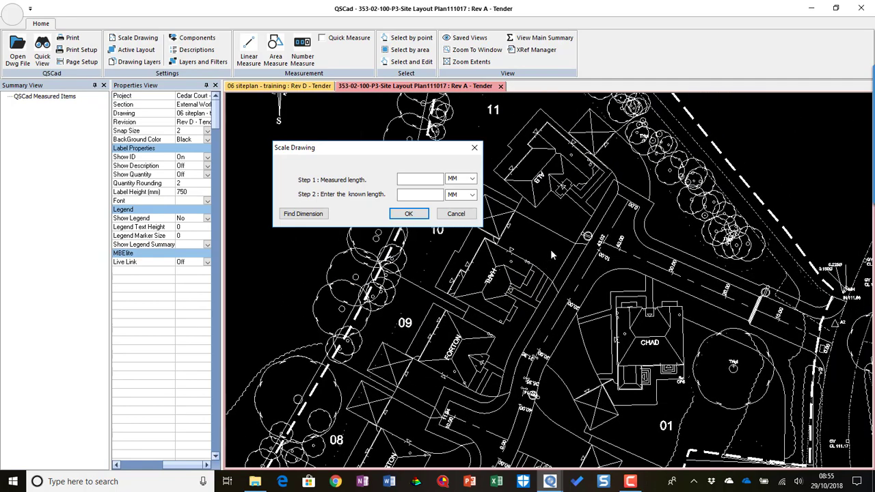
scroll(551, 249, "up", 3)
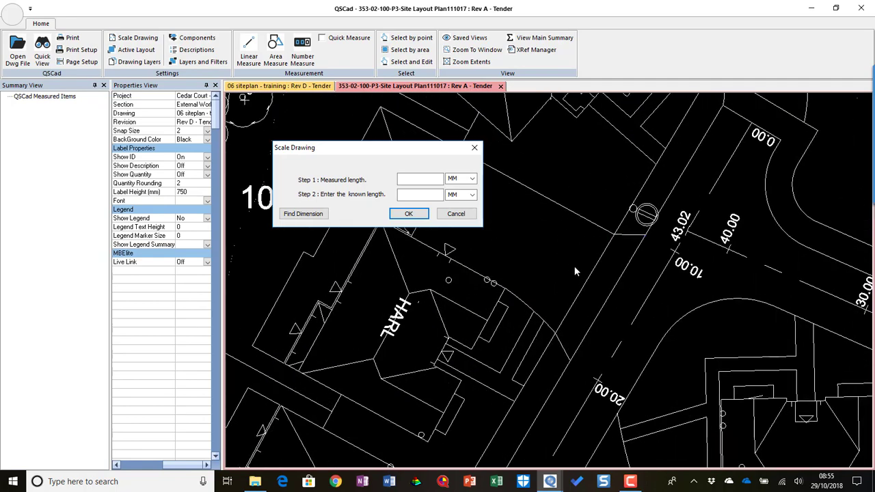
middle_click_drag(720, 271, 506, 249)
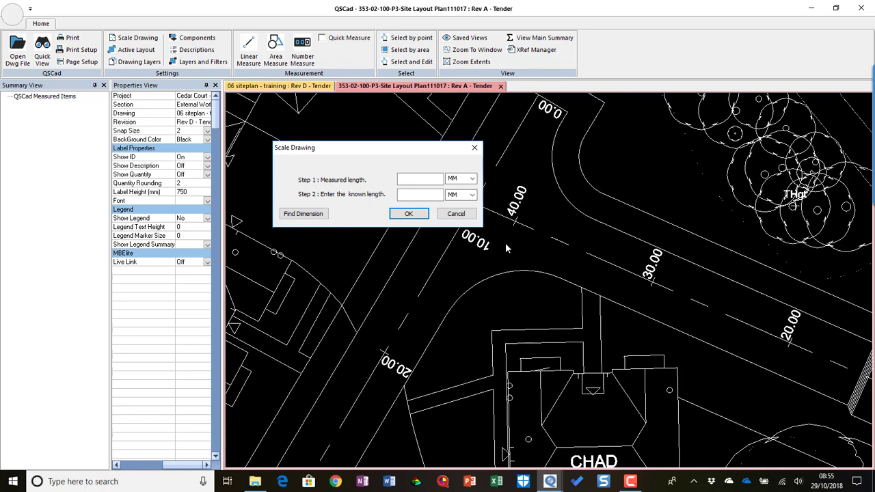
scroll(637, 294, "down", 3)
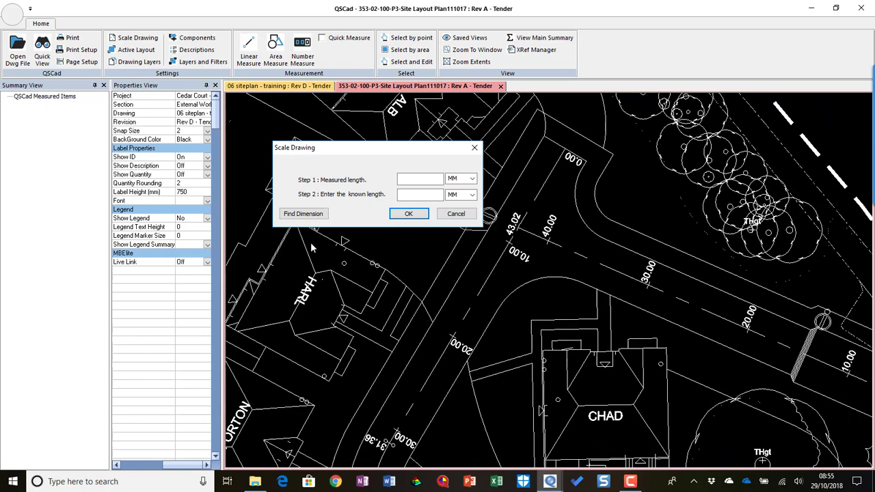
middle_click_drag(622, 289, 487, 263)
scroll(528, 299, "up", 2)
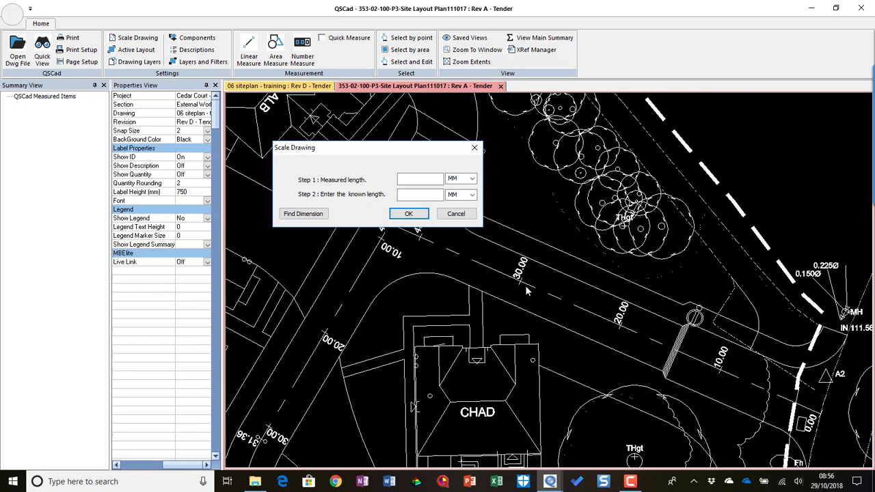
scroll(516, 283, "up", 3)
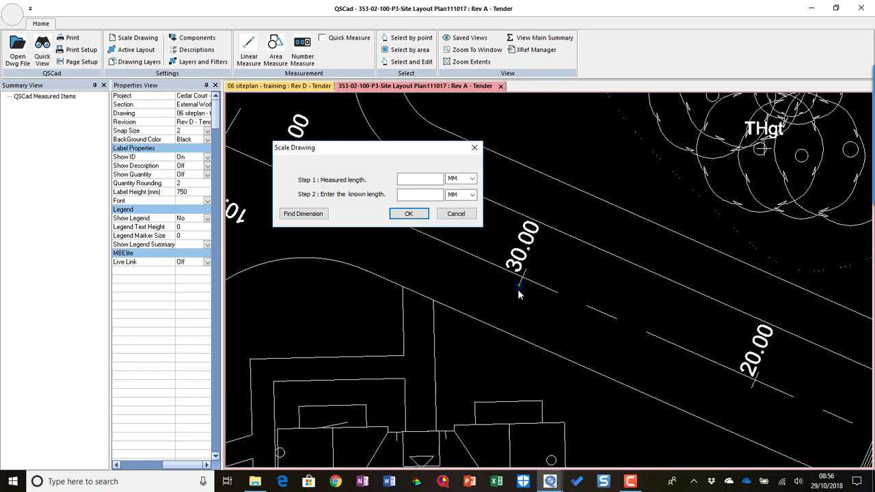
scroll(518, 289, "up", 3)
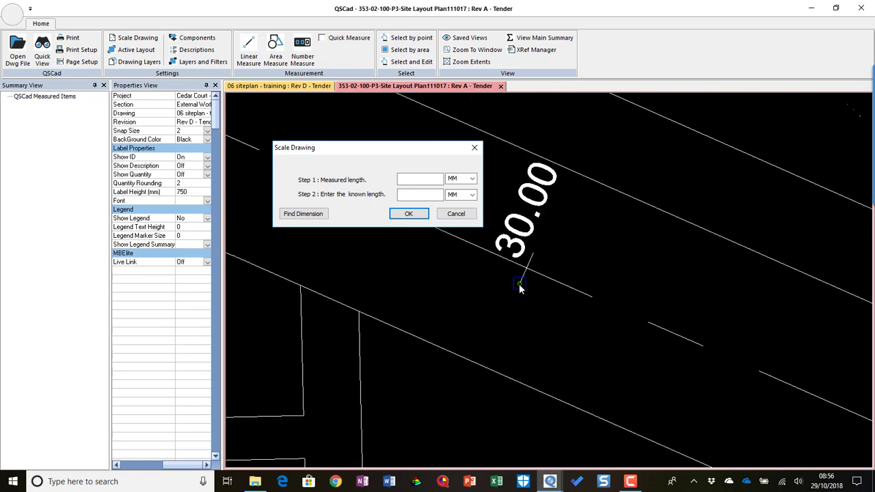
middle_click_drag(635, 348, 422, 251)
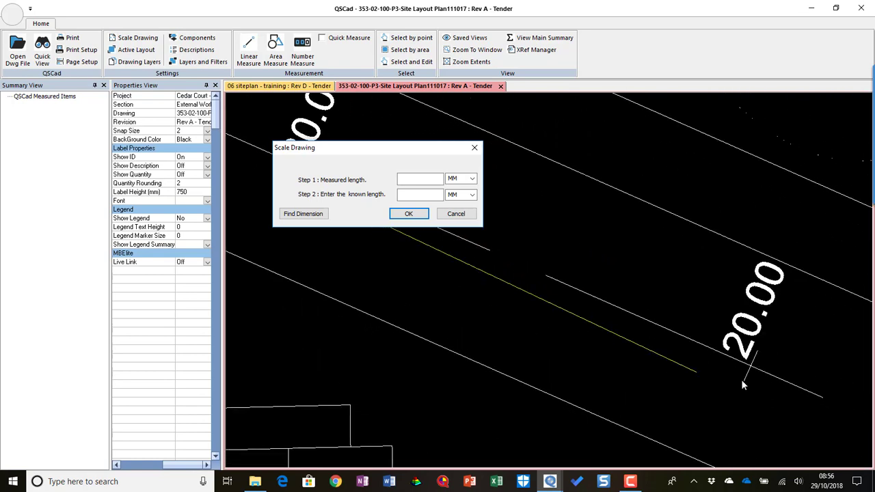
left_click(743, 382)
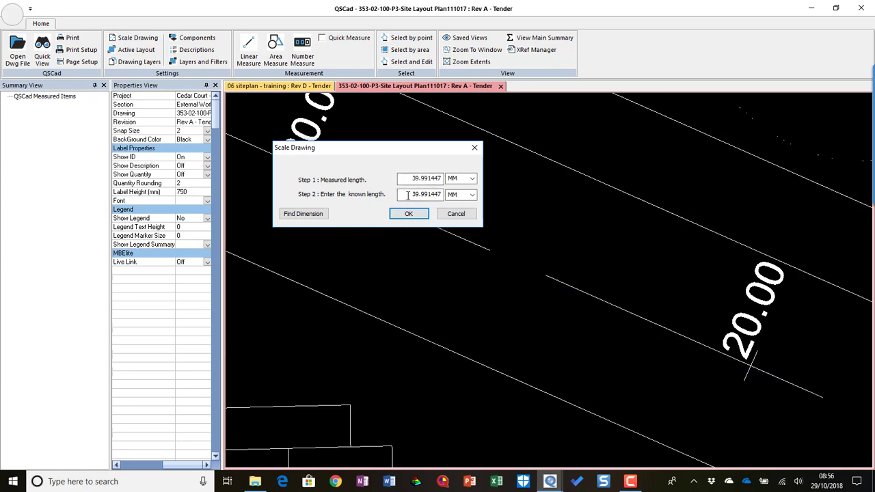
Step: Set the known length of the measured distance to 10000 mm and apply the scale to the drawing
left_click_drag(407, 194, 445, 194)
type("10000")
left_click(408, 214)
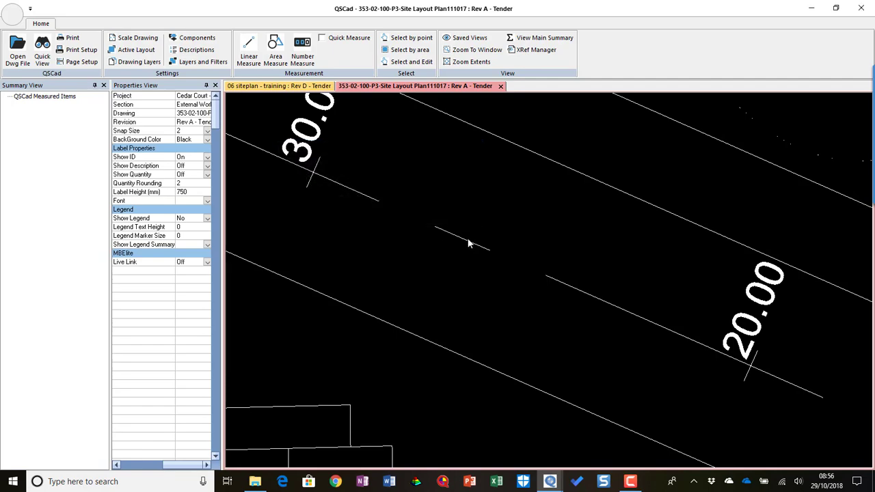
scroll(471, 245, "down", 4)
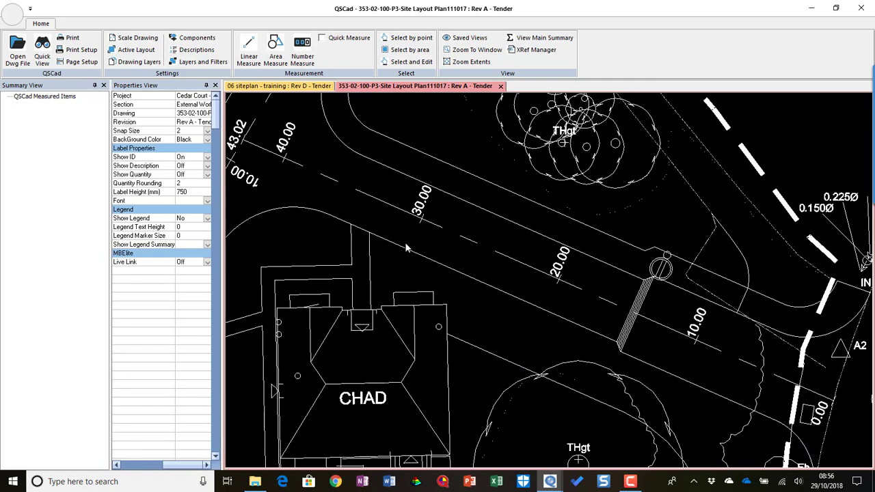